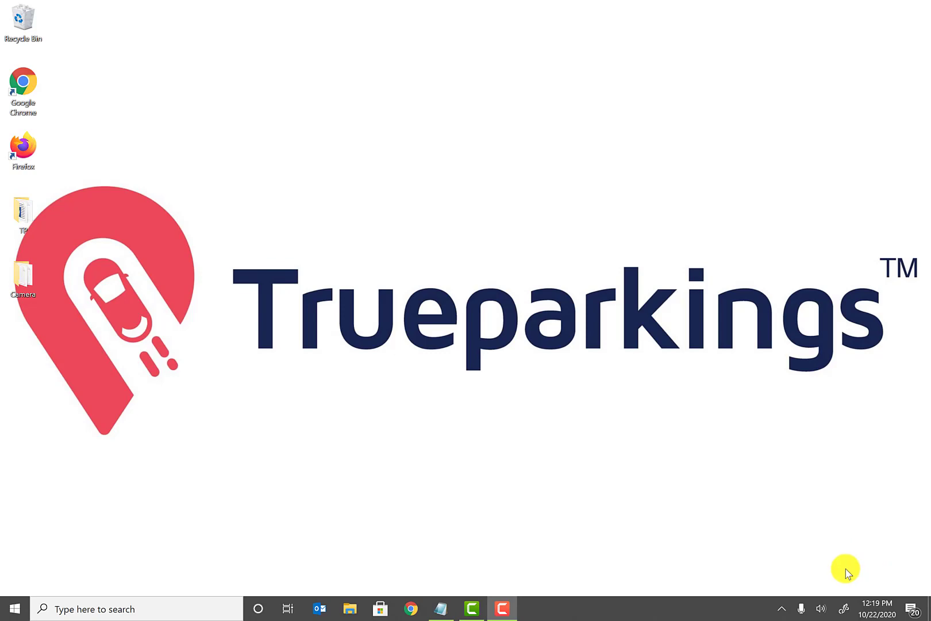
# Step: Review the Download, Install, Pin Zoom App checklist in Notepad, highlighting 'Zoom' and 'Start', then minimize it
pyautogui.click(442, 611)
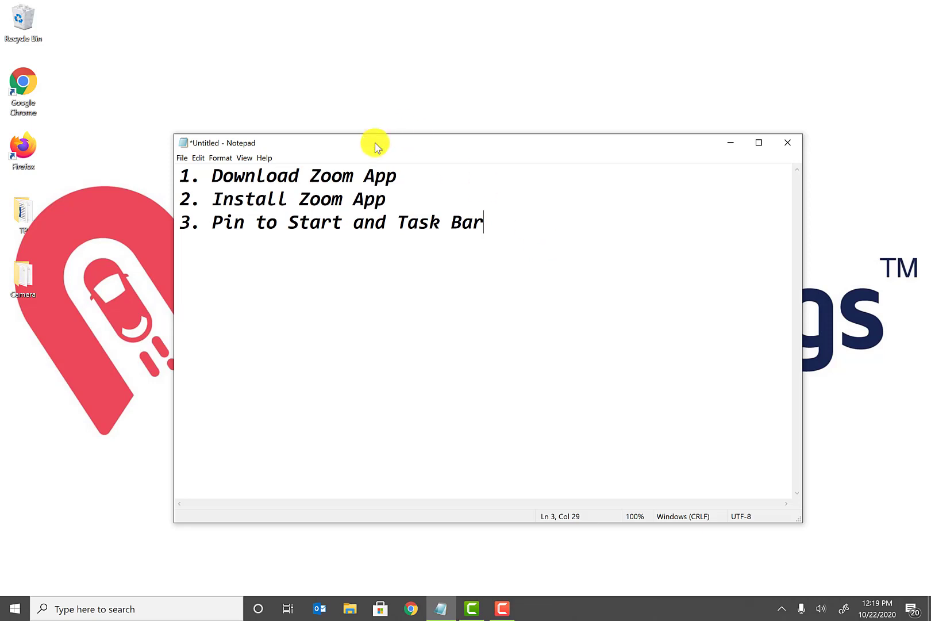
pyautogui.doubleClick(328, 199)
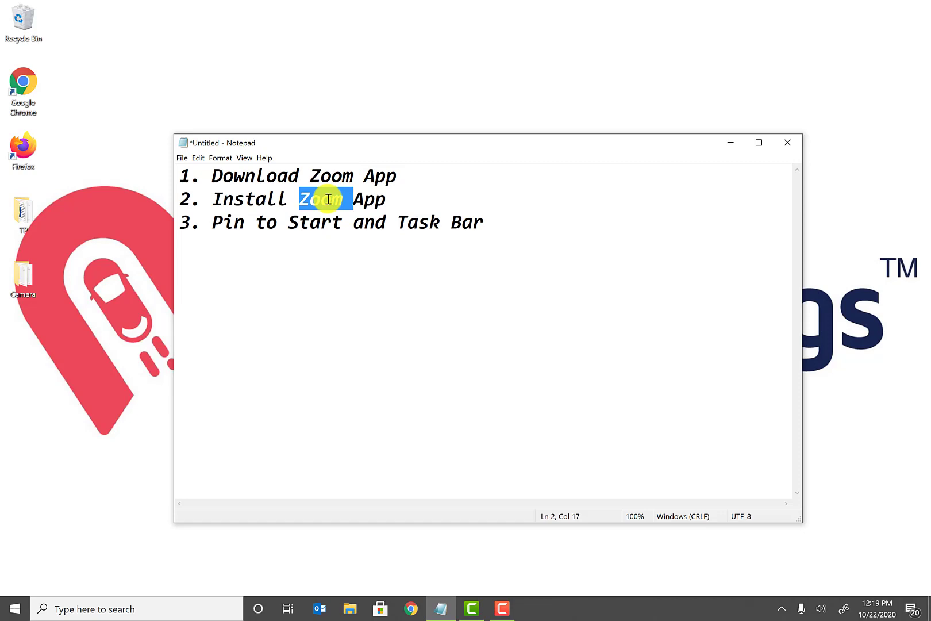
pyautogui.doubleClick(353, 230)
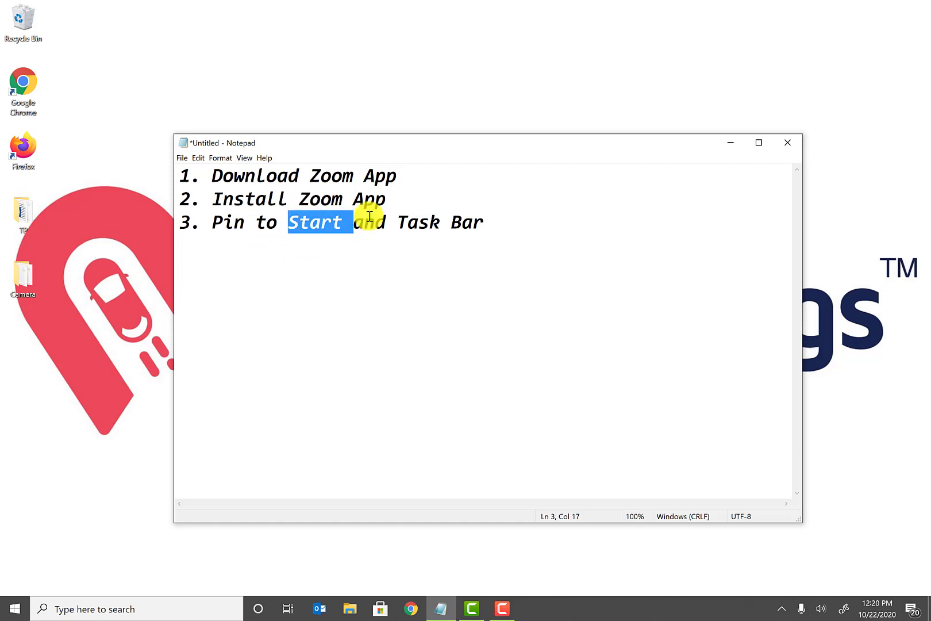
pyautogui.click(721, 146)
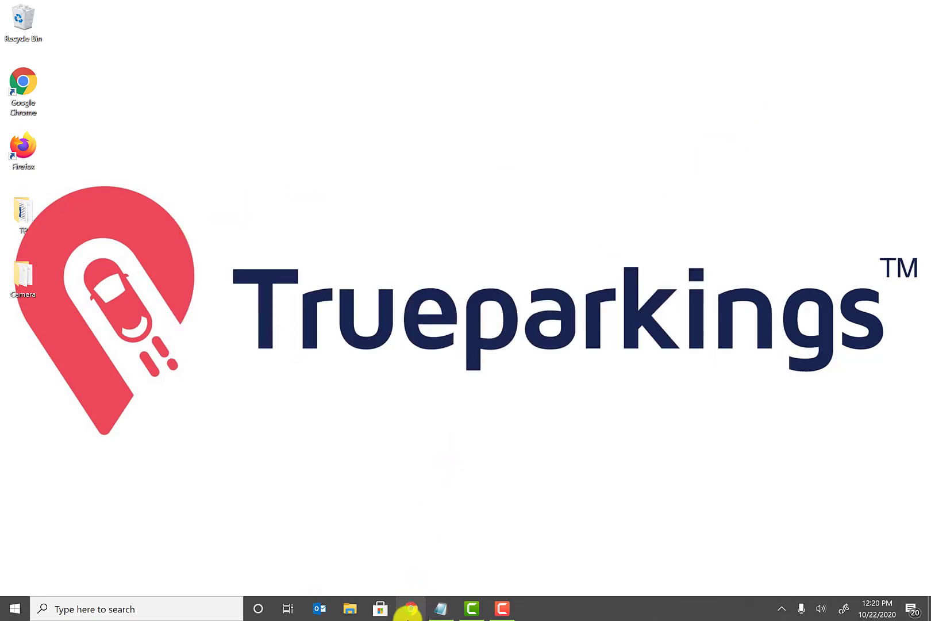
# Step: In Chrome, go to google.com and search for zoom to reach zoom.us
pyautogui.click(409, 611)
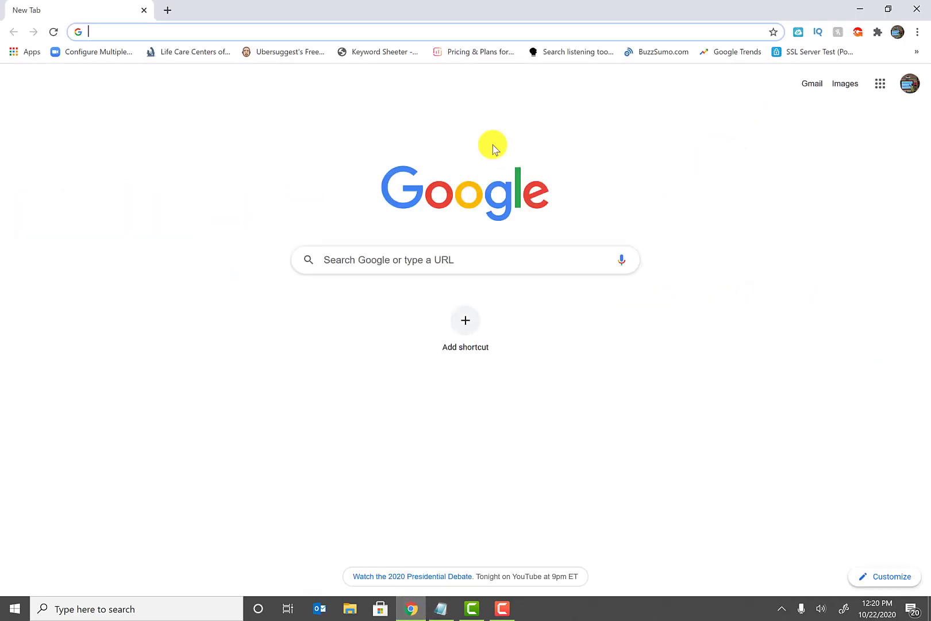
pyautogui.click(431, 29)
pyautogui.write('google.com')
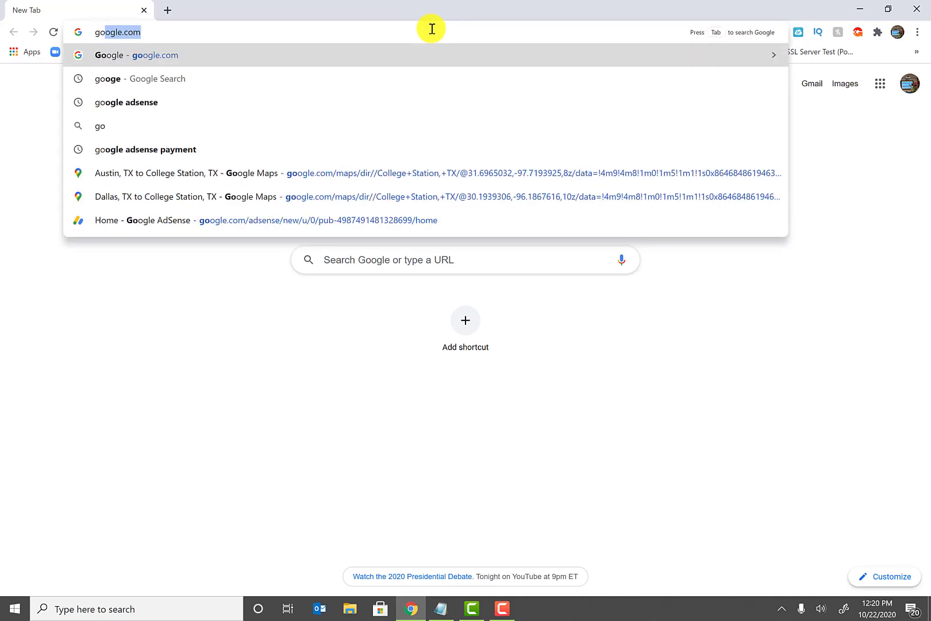
pyautogui.press('Return')
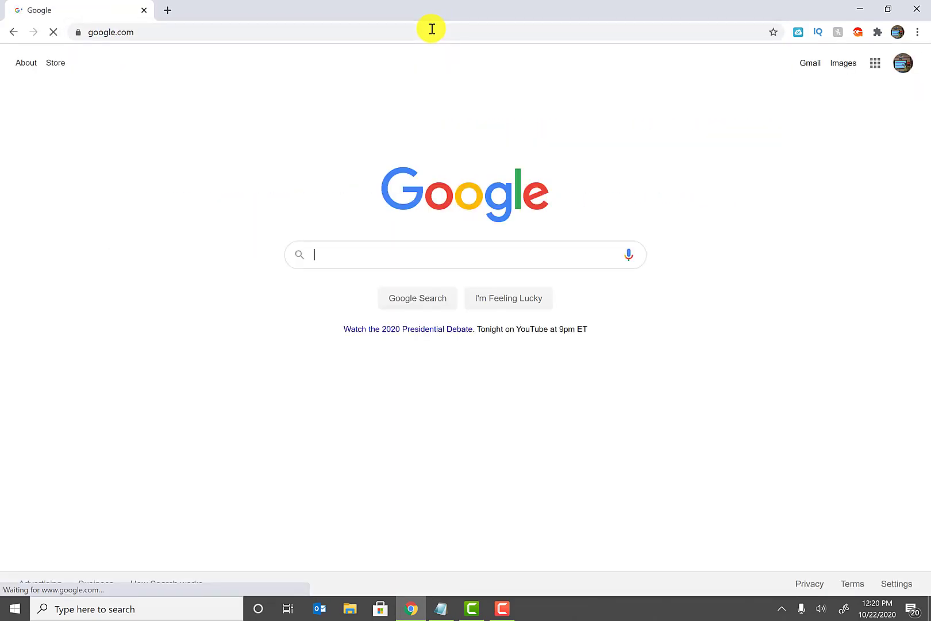
pyautogui.write('zoom')
pyautogui.press('Return')
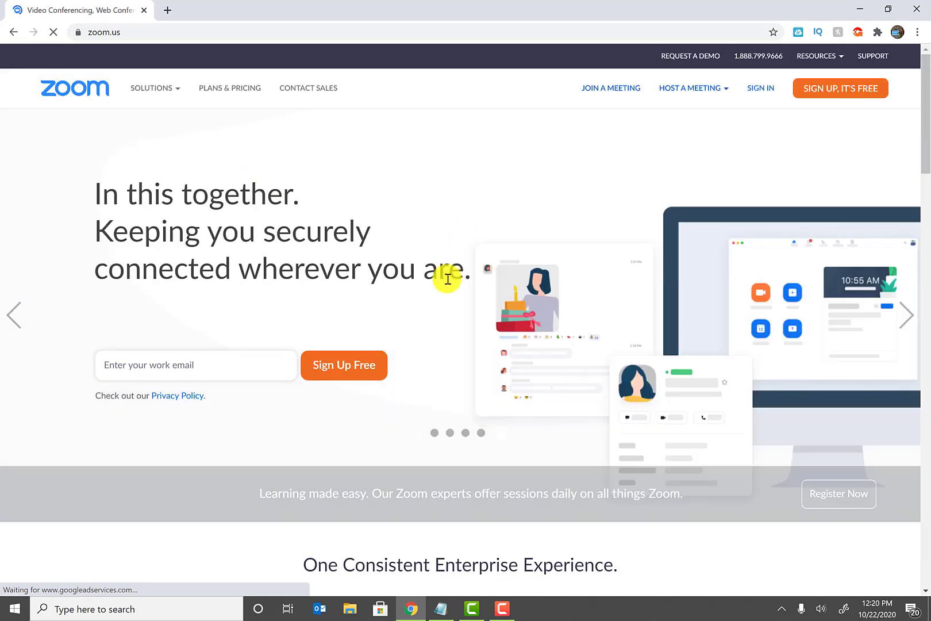
# Step: Go from the zoom.us footer to the Download Center showing Zoom Client for Meetings 5.3.2
pyautogui.scroll(-15, 448, 280)
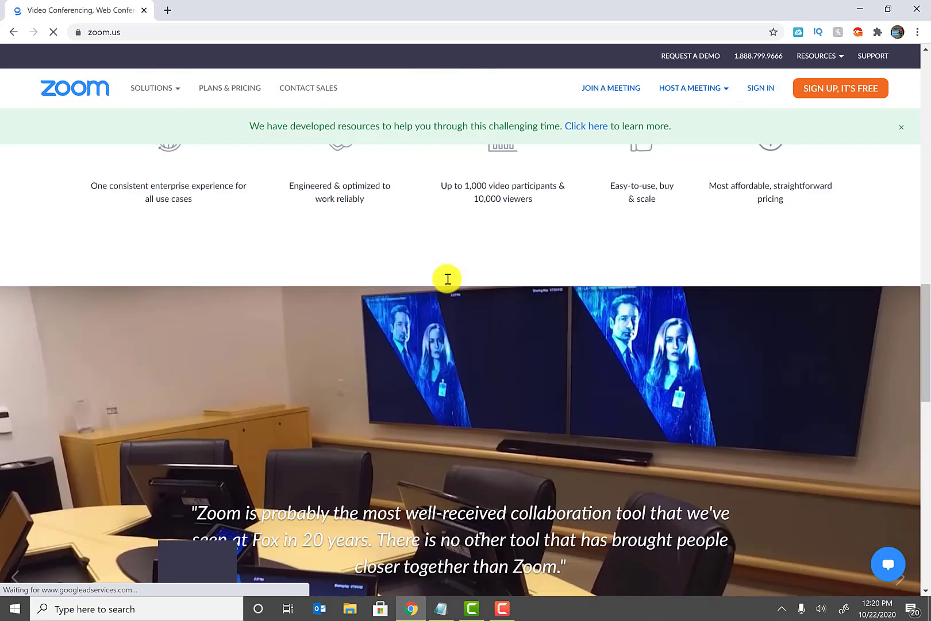
pyautogui.scroll(-15, 448, 280)
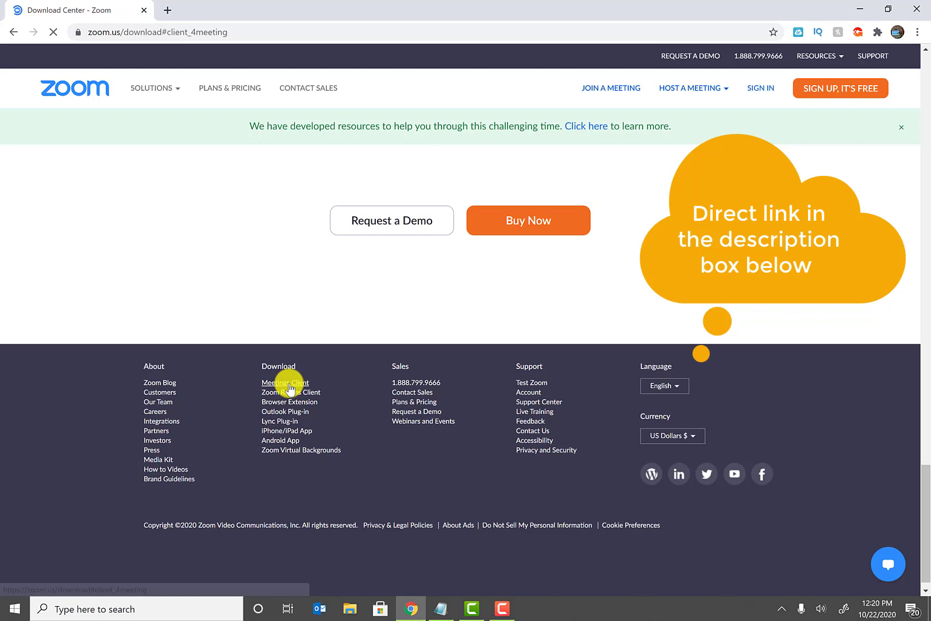
pyautogui.scroll(2, 616, 153)
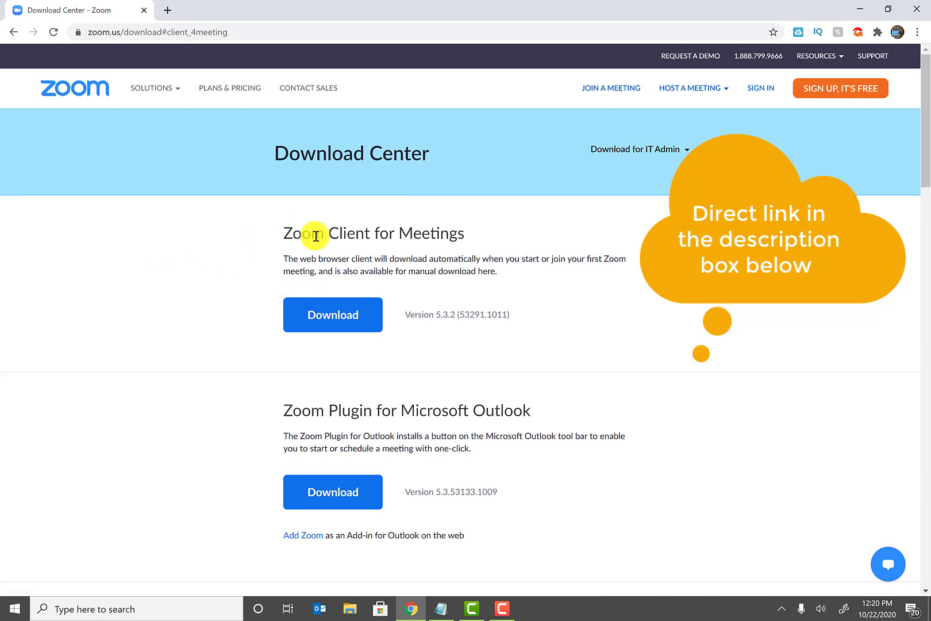
# Step: Download the Zoom Client for Meetings installer and open ZoomInstaller (1).exe from Chrome's download bar
pyautogui.click(351, 323)
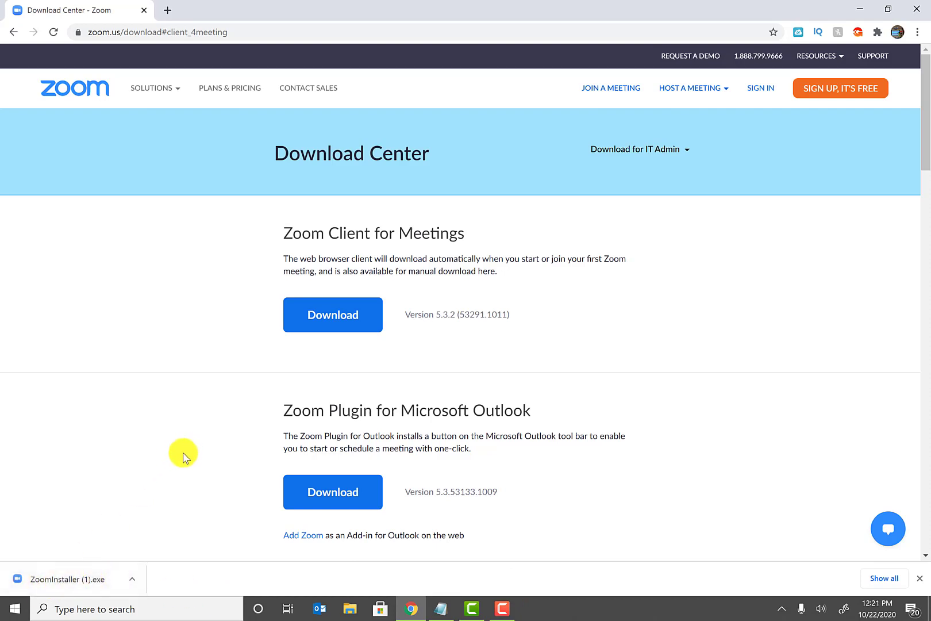
pyautogui.click(87, 578)
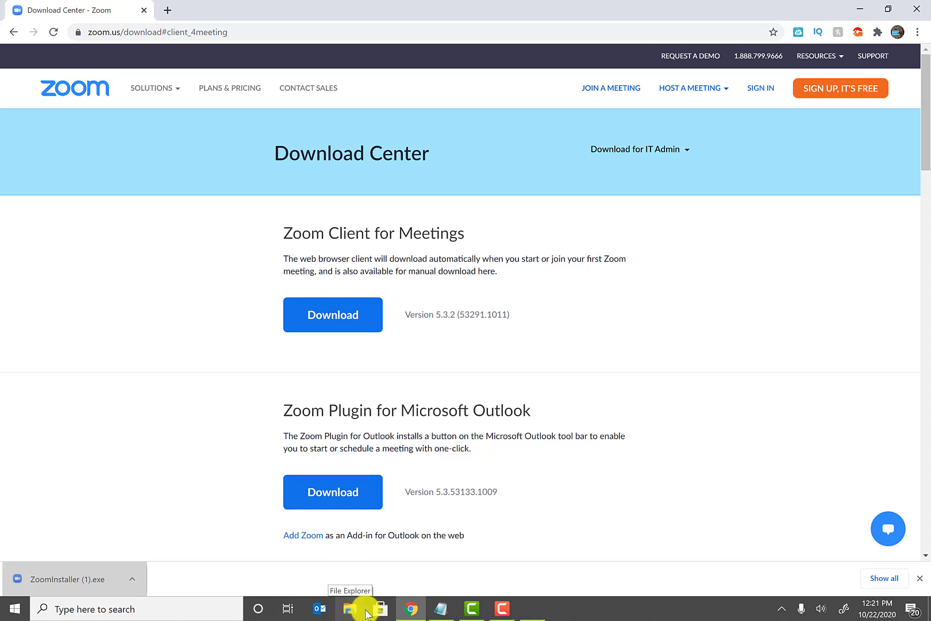
# Step: Run ZoomInstaller (1) from the Downloads folder in File Explorer, then close Explorer
pyautogui.click(348, 610)
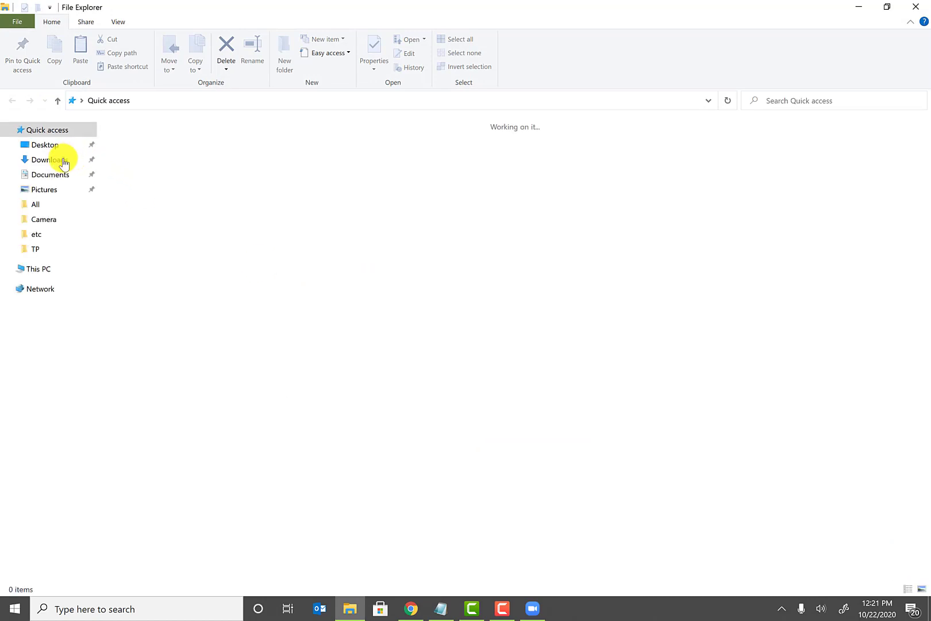
pyautogui.click(57, 167)
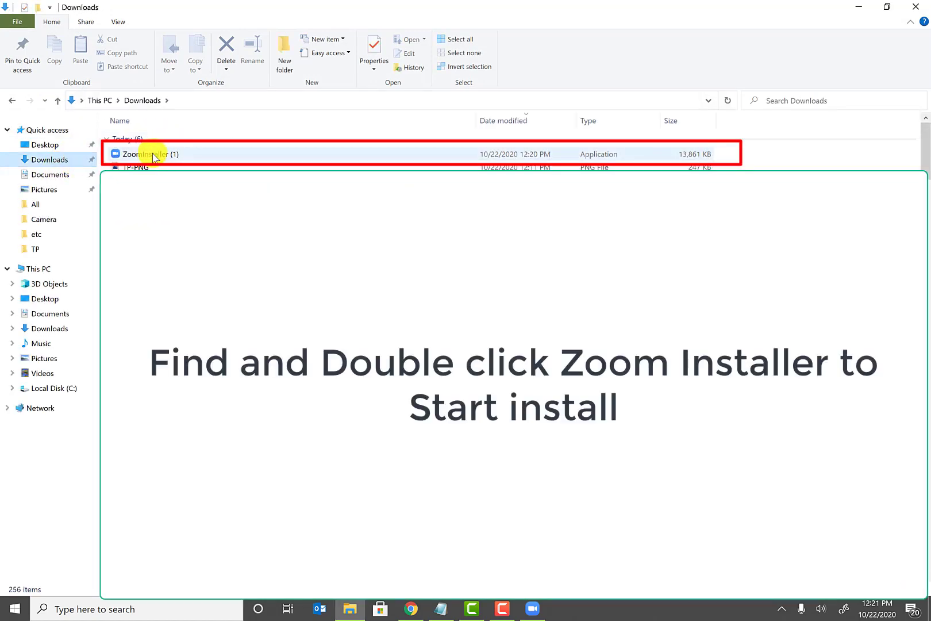
pyautogui.doubleClick(154, 154)
pyautogui.click(915, 7)
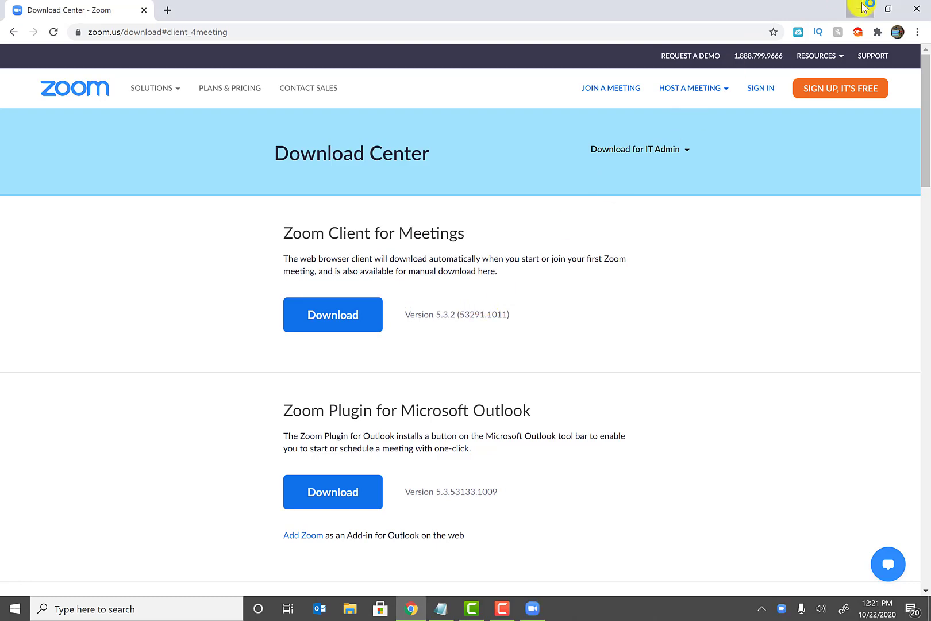
# Step: Close the Chrome window and then the Zoom Cloud Meetings window
pyautogui.click(862, 8)
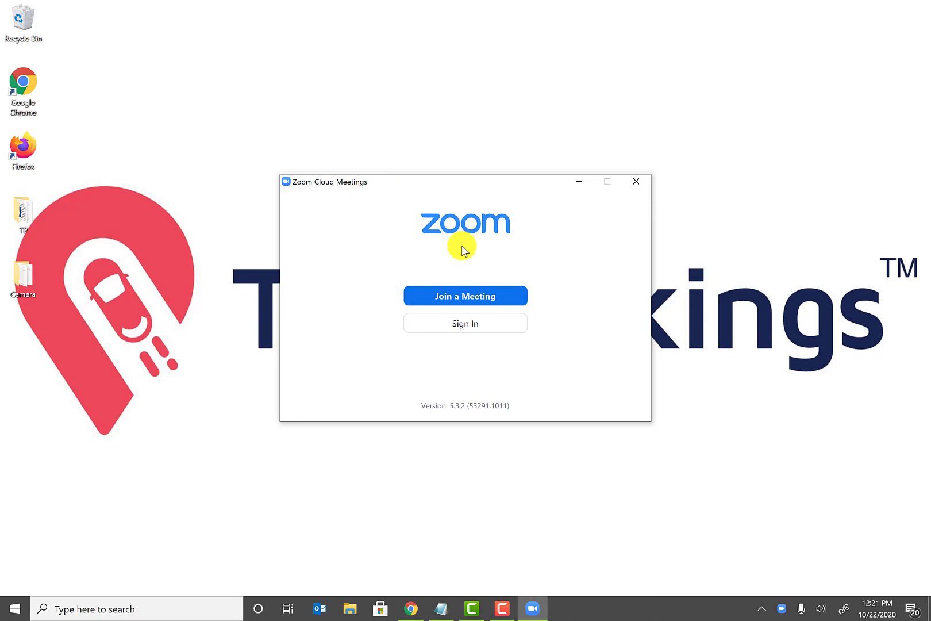
pyautogui.click(633, 183)
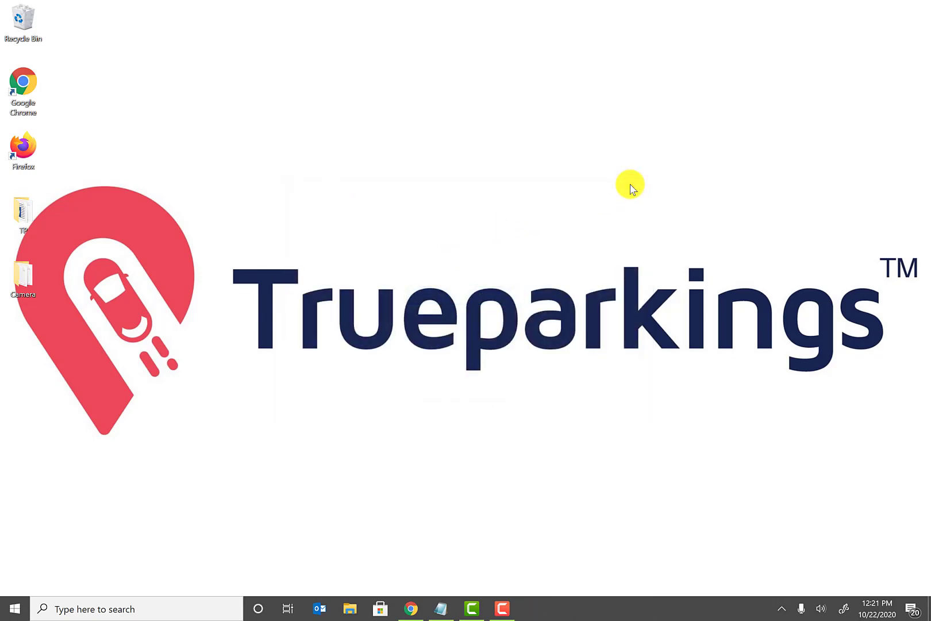
# Step: Search the Start menu for zoom and pin the Zoom app to Start and the taskbar
pyautogui.click(11, 610)
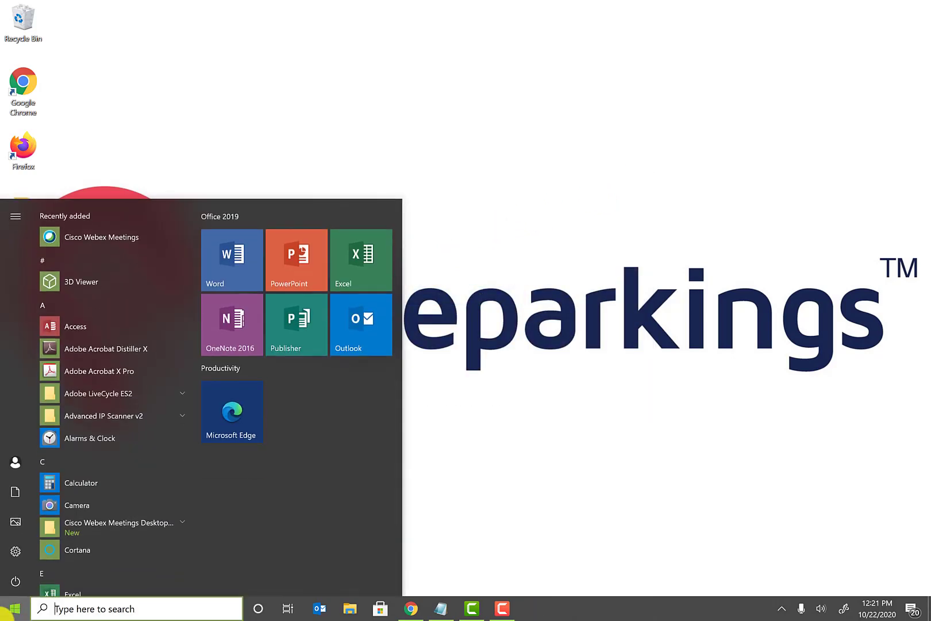
pyautogui.write('zoom')
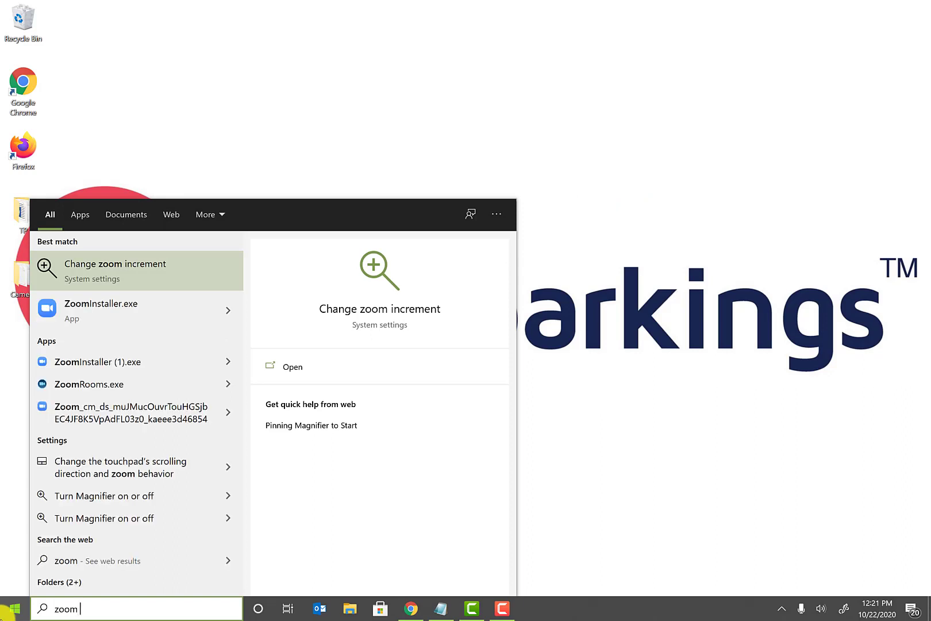
pyautogui.write(' re')
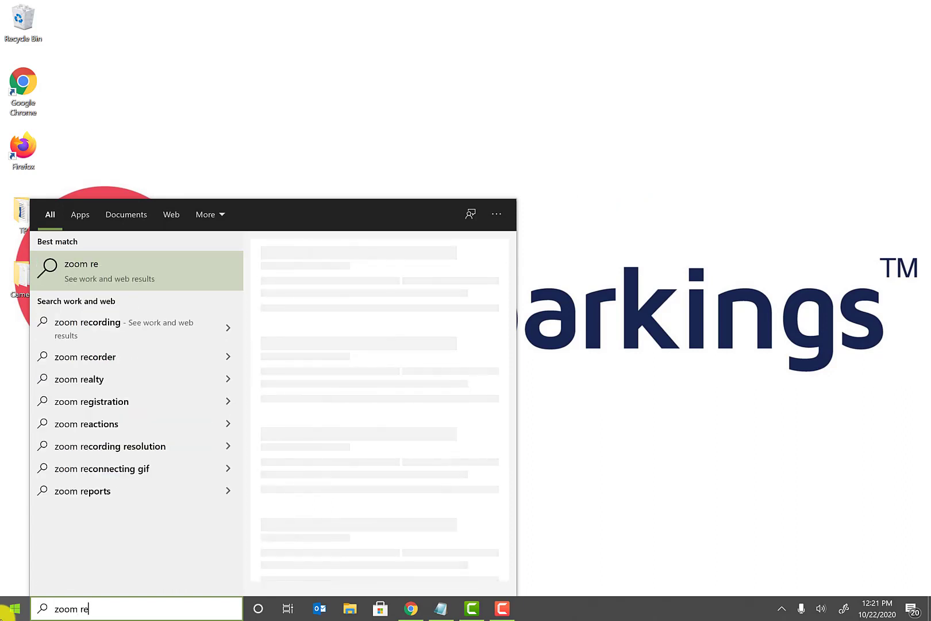
pyautogui.press('BackSpace')
pyautogui.press('BackSpace')
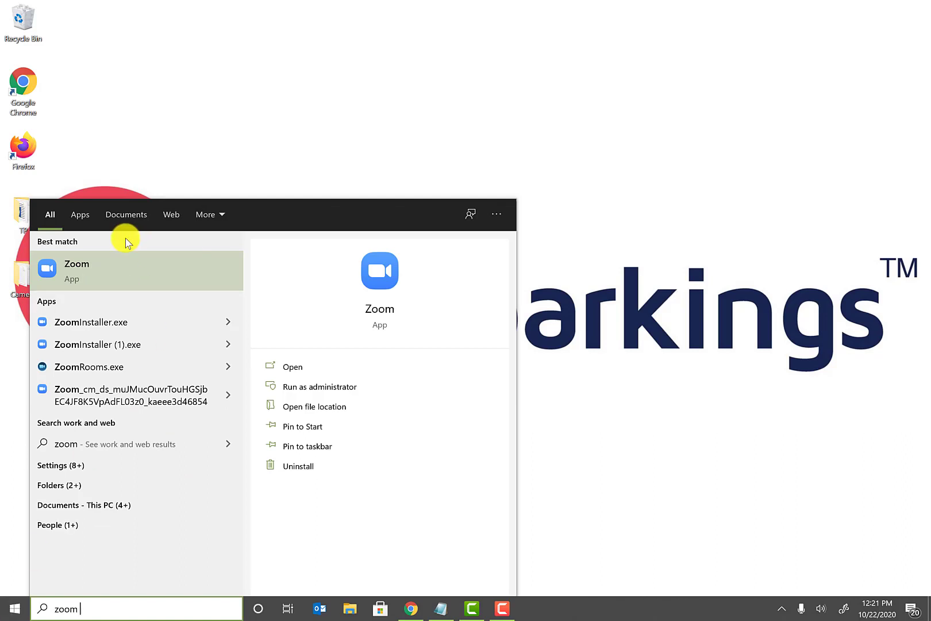
pyautogui.click(84, 277)
pyautogui.rightClick(84, 276)
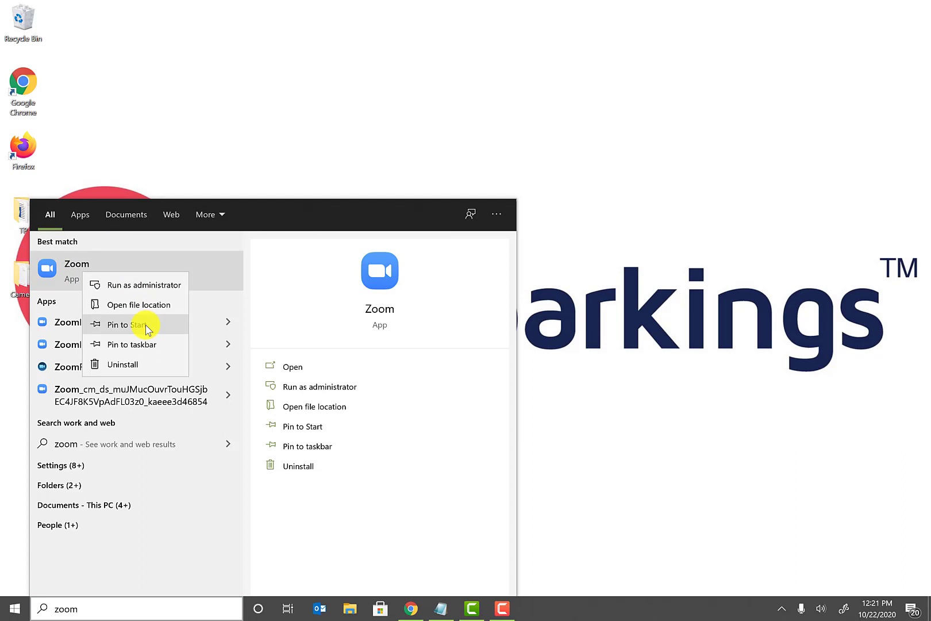
pyautogui.click(146, 324)
pyautogui.rightClick(104, 288)
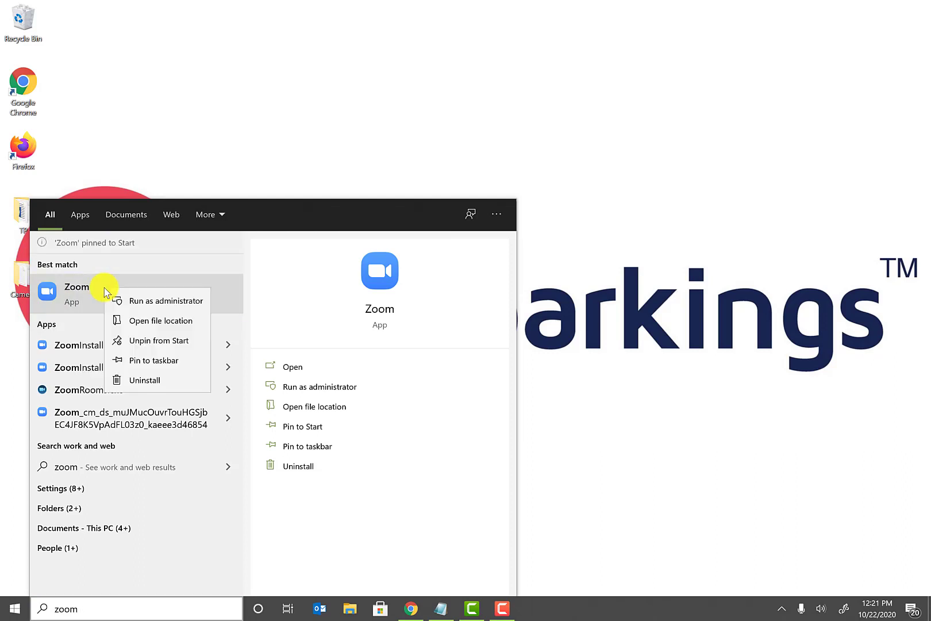
pyautogui.click(145, 361)
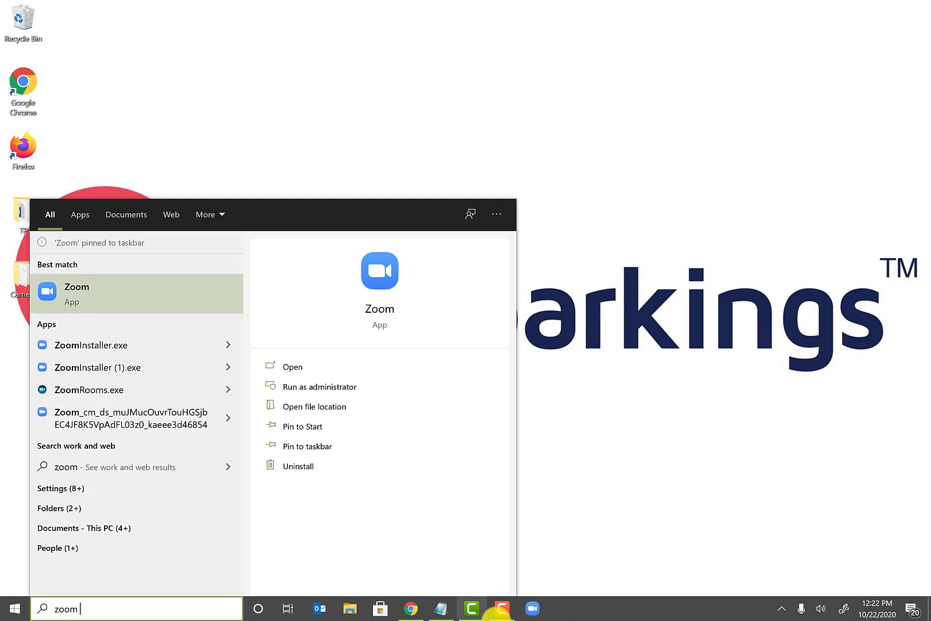
# Step: Launch Zoom from its new taskbar pin and look at the Sign In screen
pyautogui.click(660, 449)
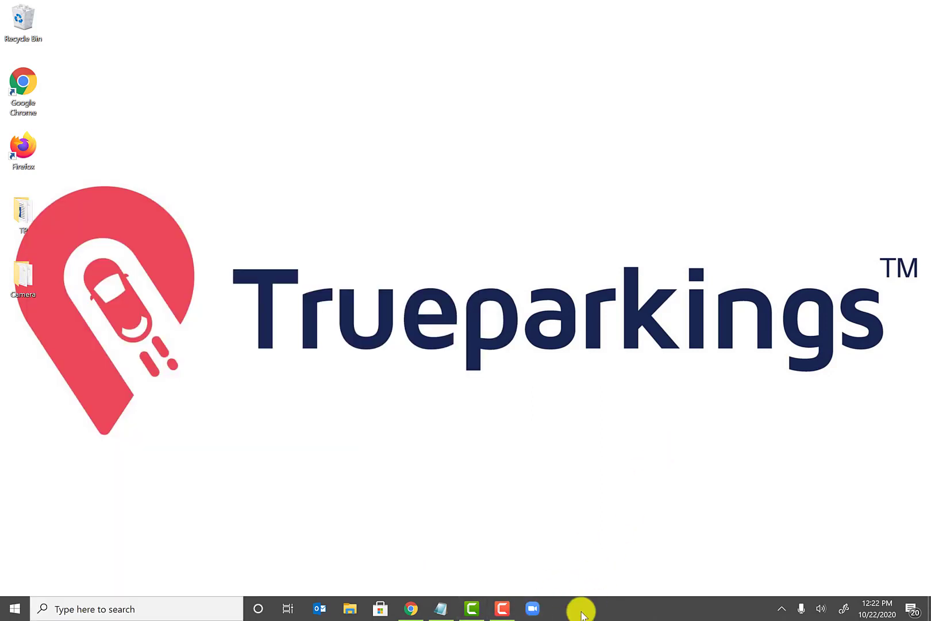
pyautogui.click(533, 611)
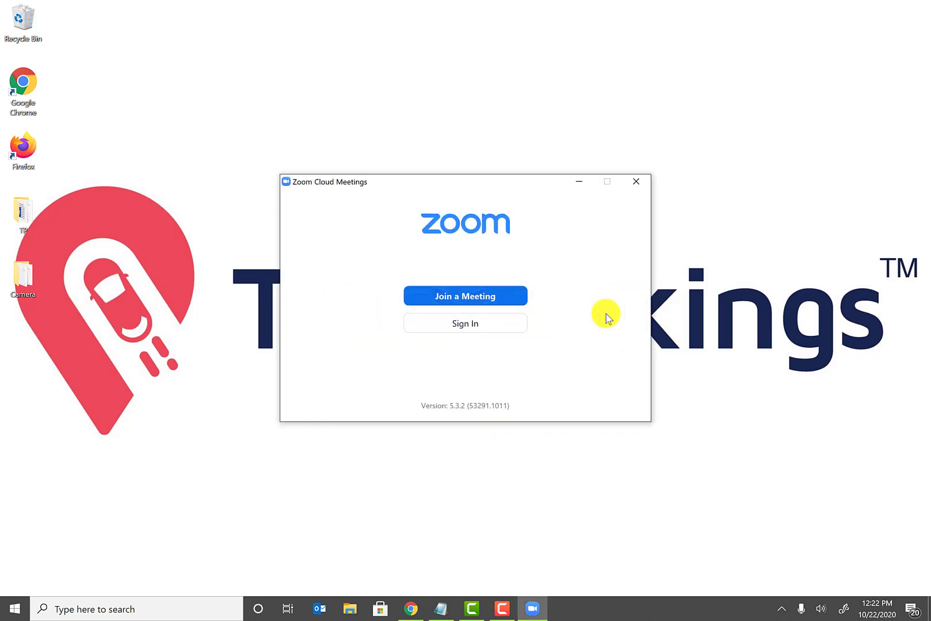
pyautogui.click(504, 331)
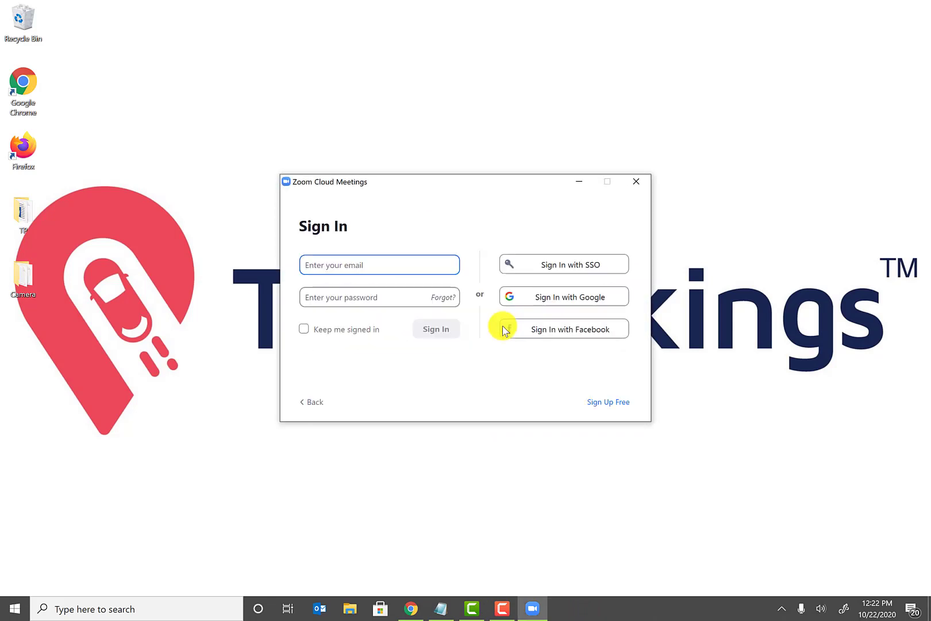
pyautogui.click(301, 402)
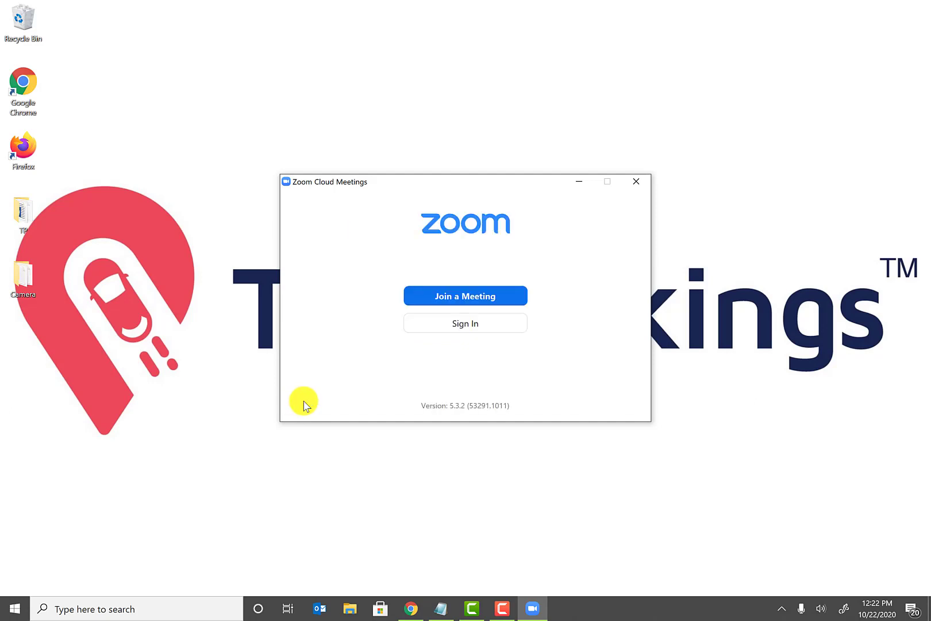
# Step: Open and close the Join a Meeting form, then bring the Notepad checklist forward
pyautogui.click(453, 298)
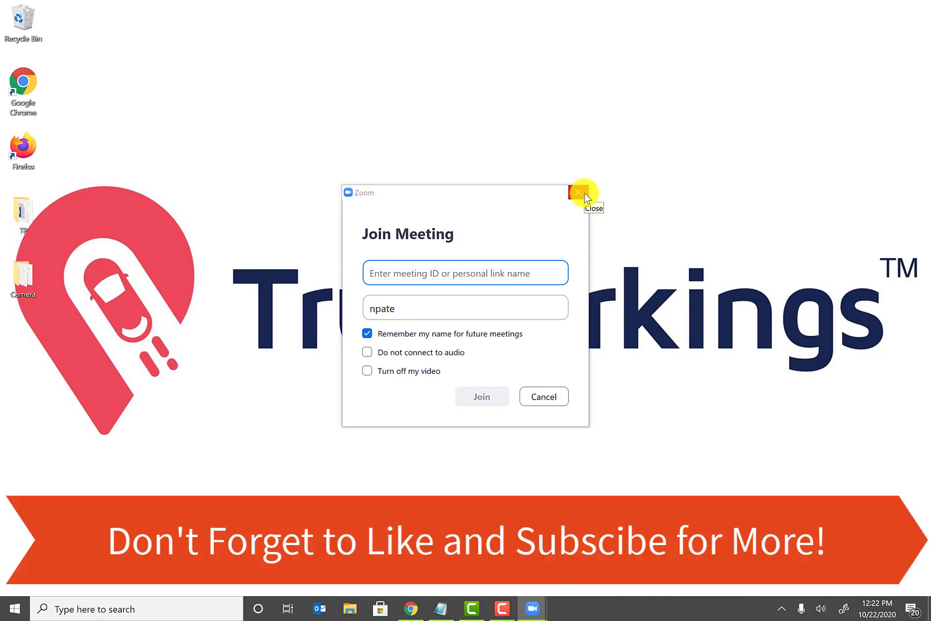
pyautogui.click(584, 196)
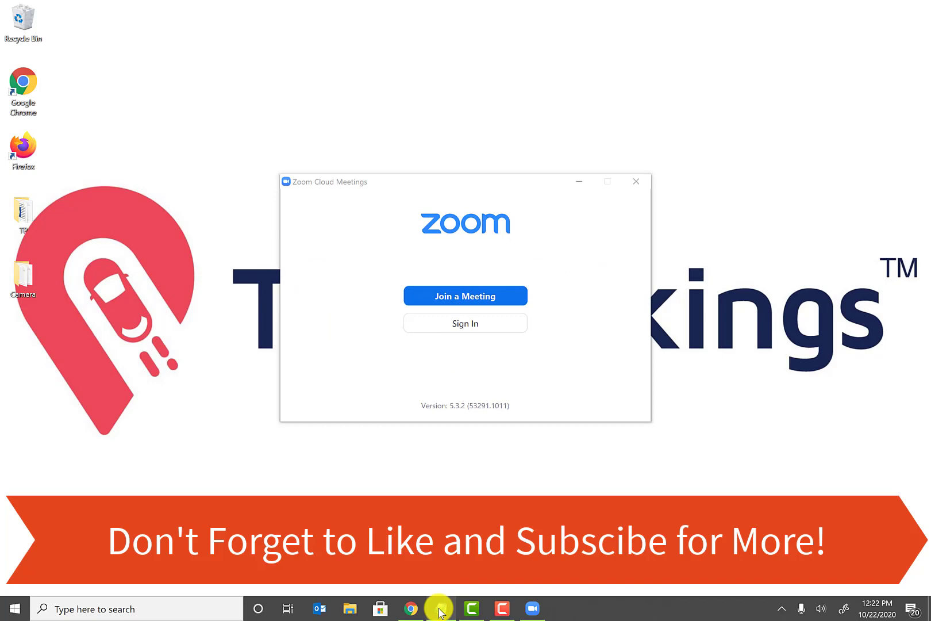
pyautogui.click(441, 609)
# Step: Review the Notepad checklist, then minimize both Notepad and the Zoom window
pyautogui.click(524, 293)
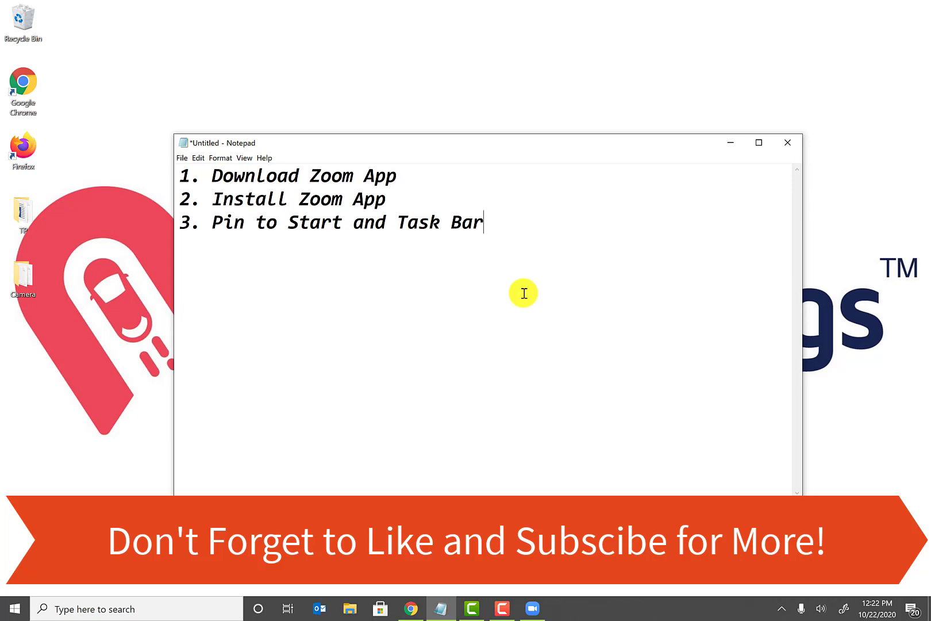
pyautogui.click(738, 149)
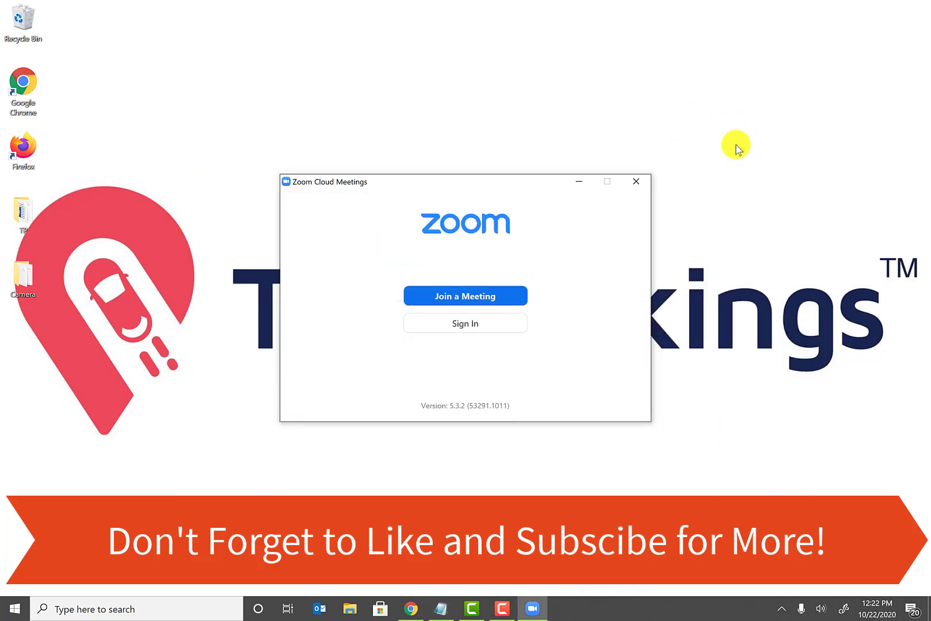
pyautogui.click(571, 183)
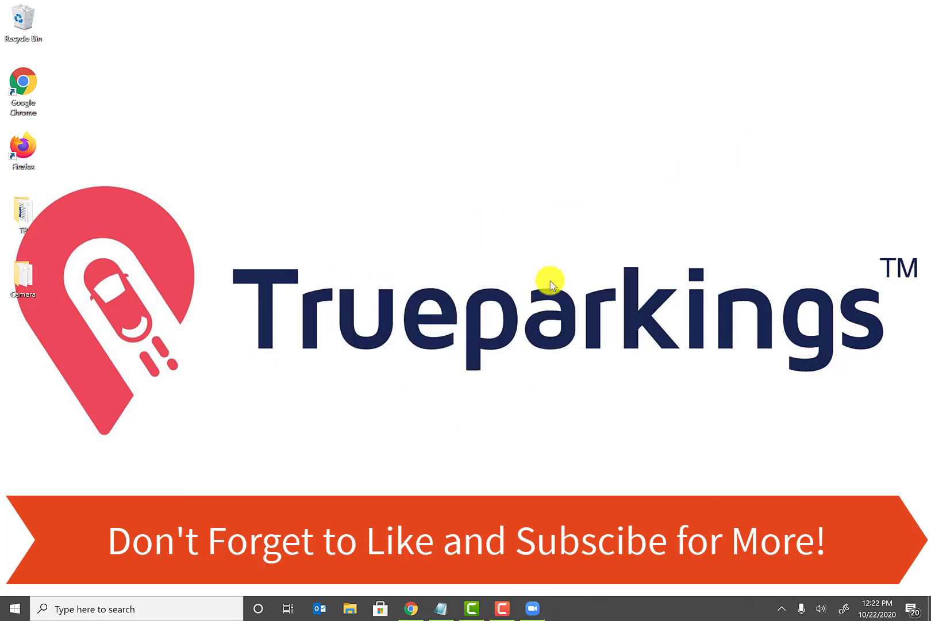
pyautogui.click(501, 607)
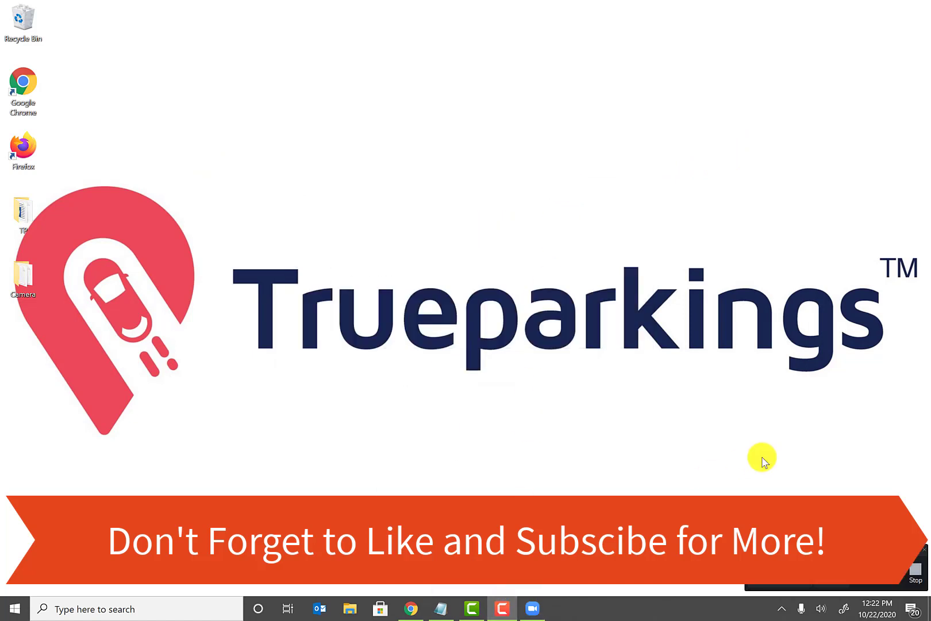